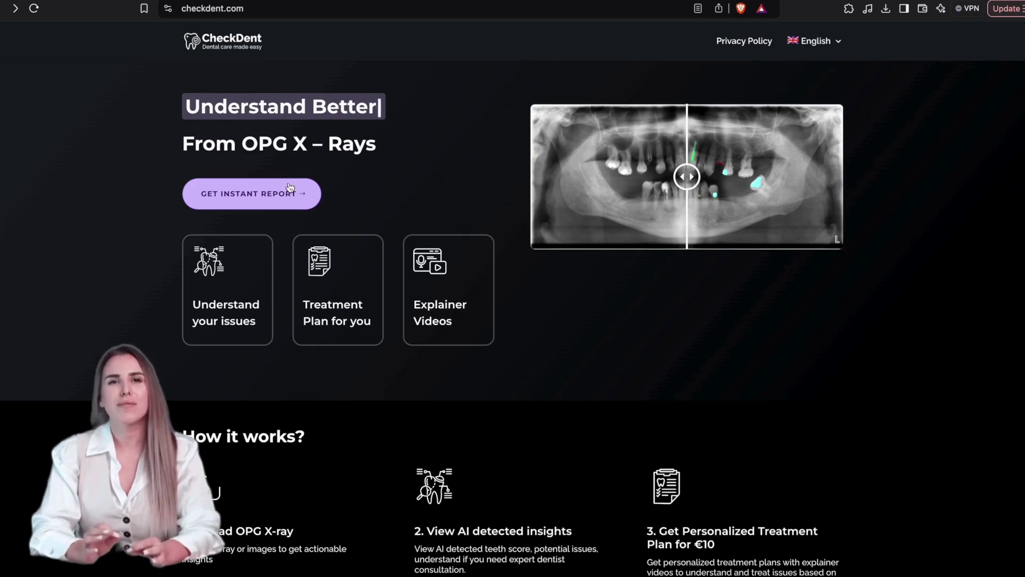
# Step: Start an instant report from the homepage, reaching the AI scan X-ray upload page
pyautogui.click(280, 206)
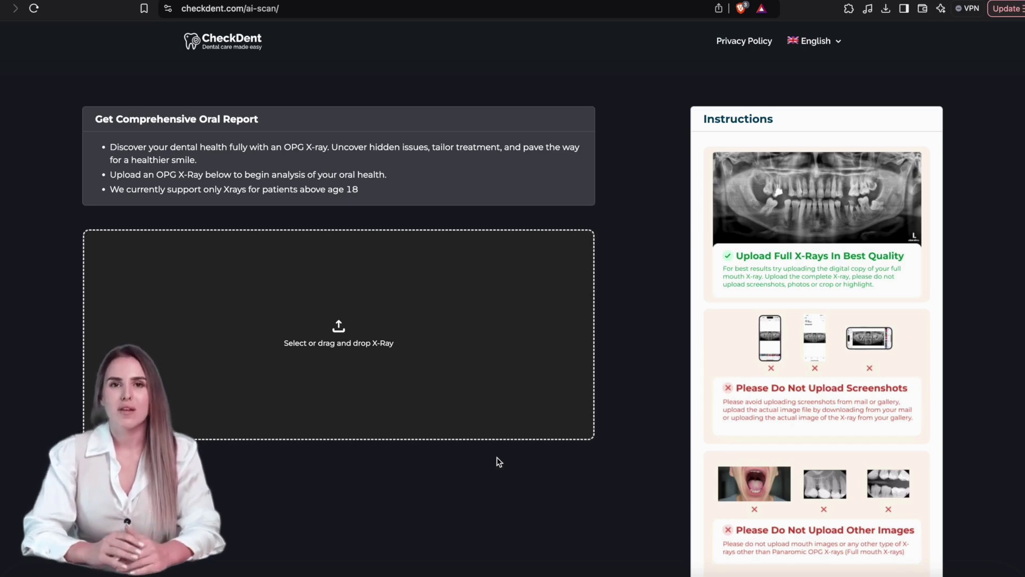
pyautogui.scroll(-1, 497, 462)
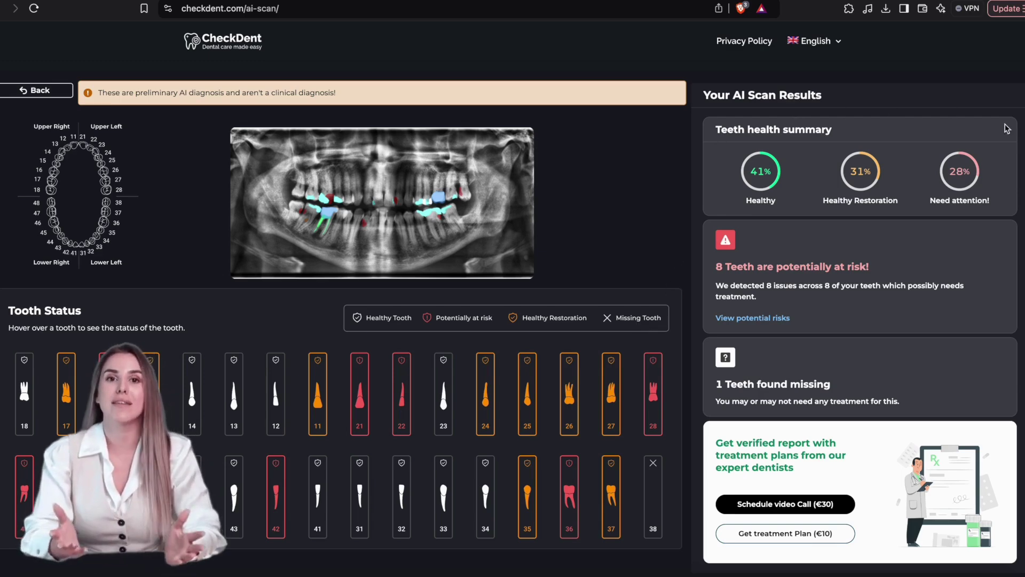
pyautogui.click(764, 318)
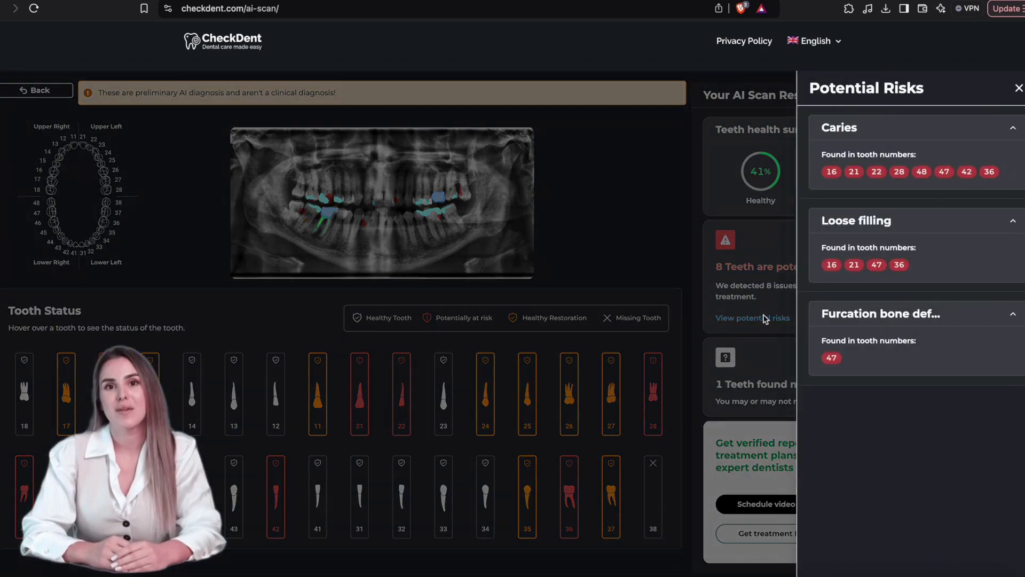
pyautogui.click(1019, 90)
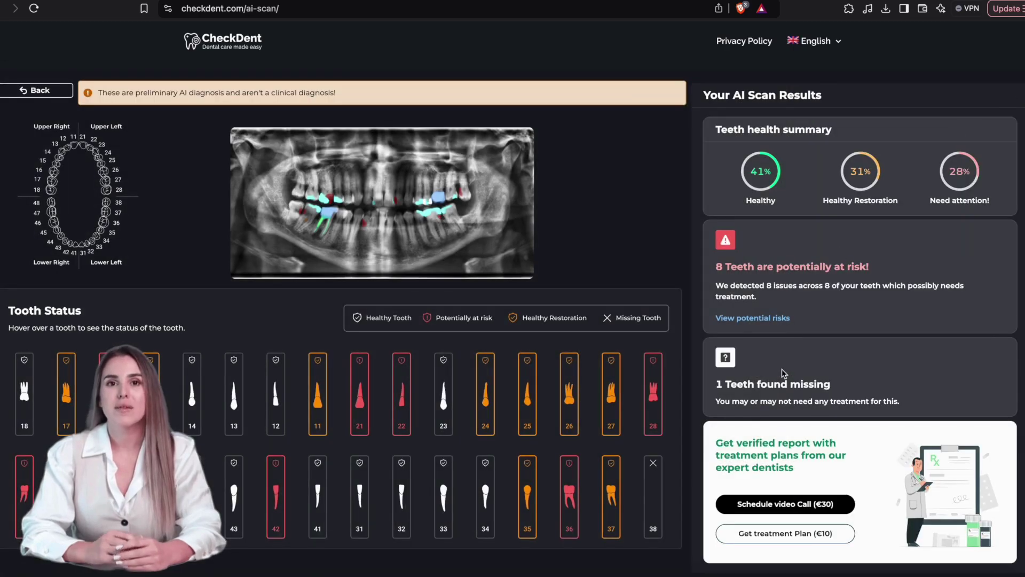